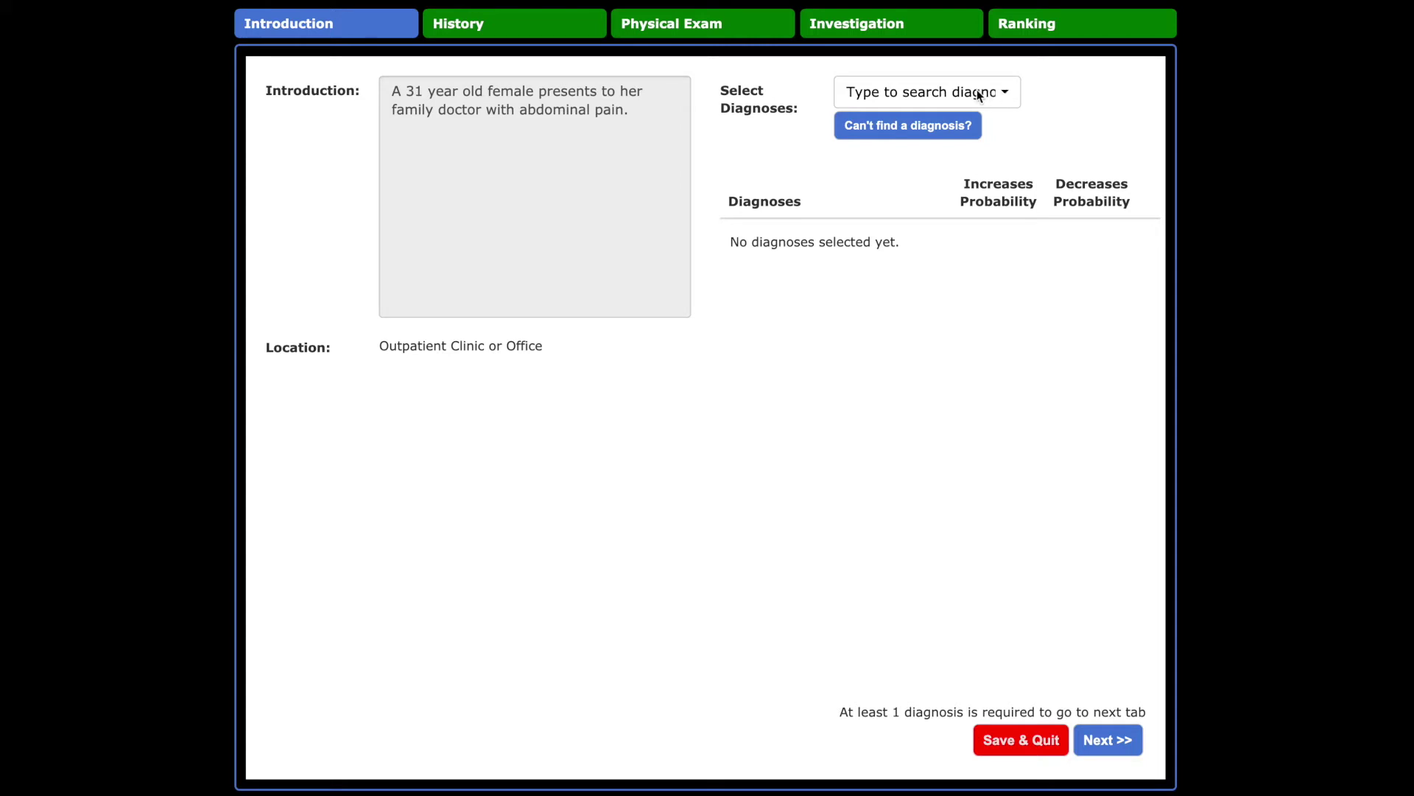
Step: Add Appendicitis as a diagnosis and, from the history, record "pain in her right lower abdomen" as increasing its probability
{"action": "left_click", "coordinate": [978, 94]}
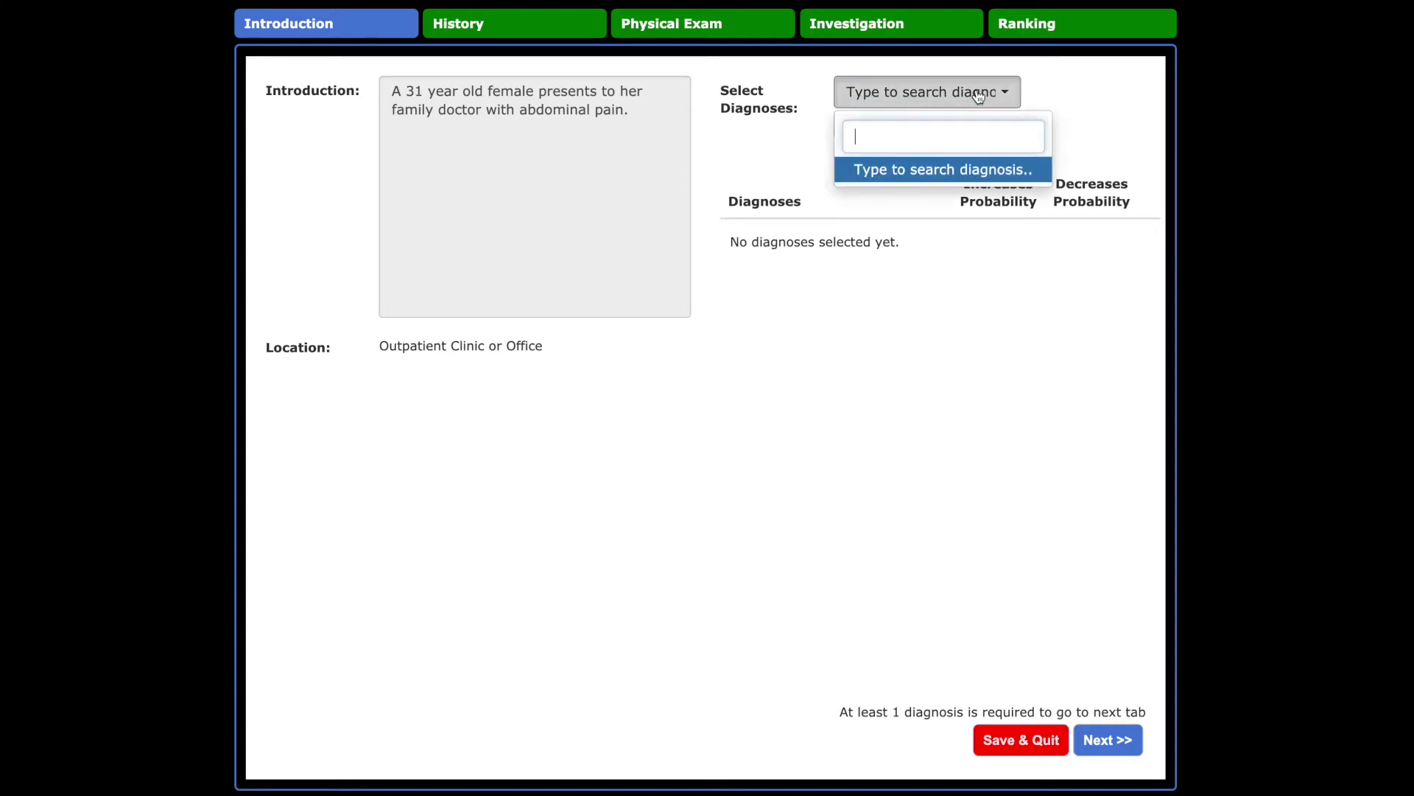
{"action": "type", "text": "appen"}
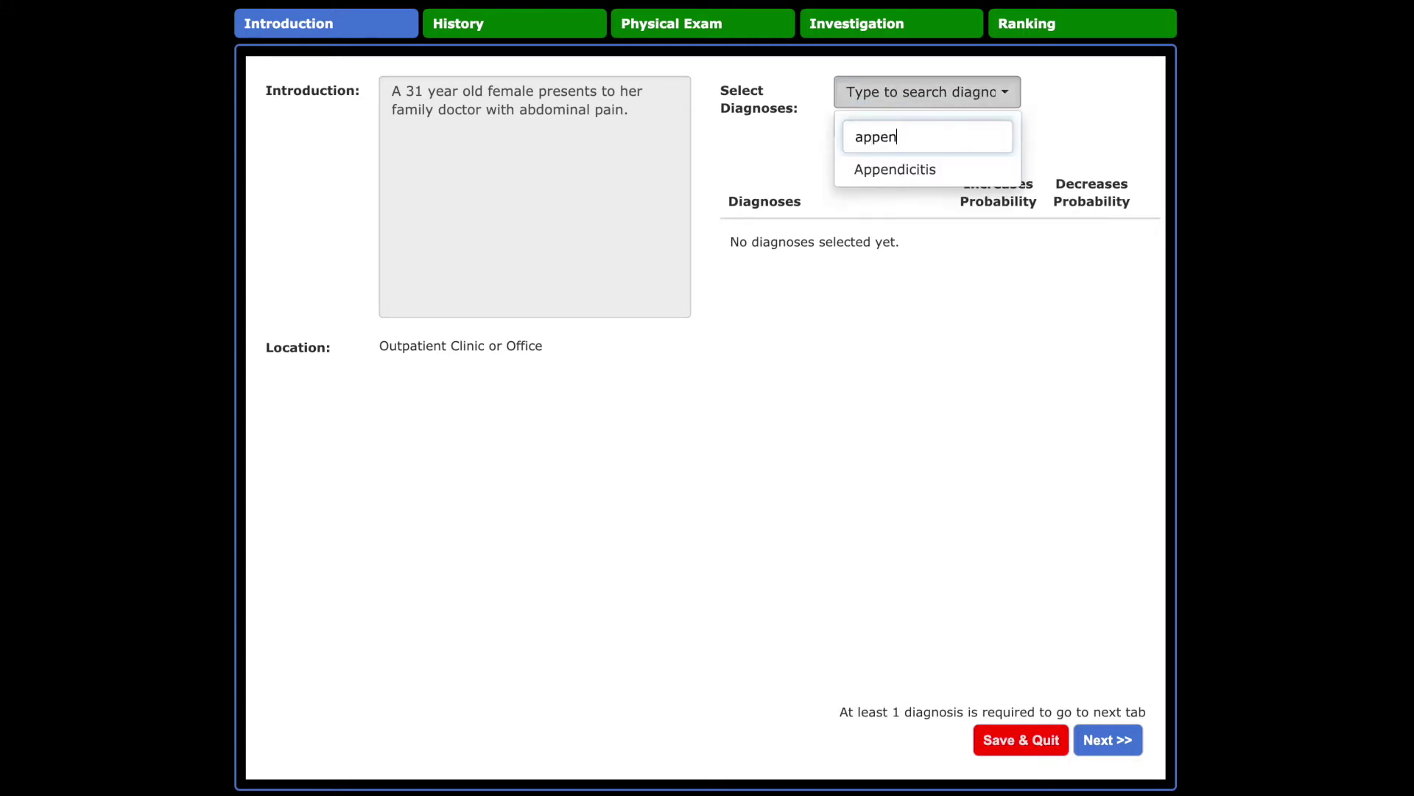
{"action": "left_click", "coordinate": [890, 170]}
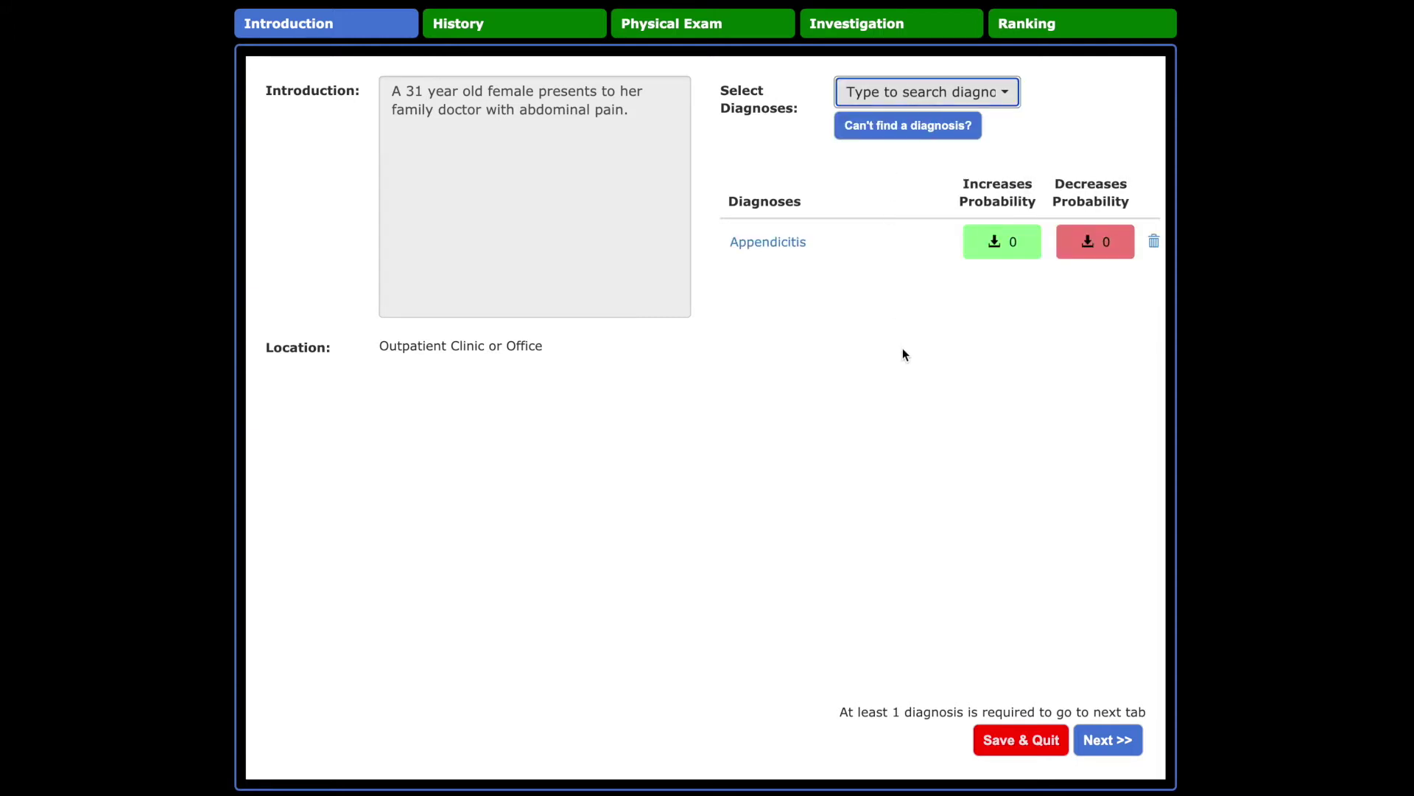
{"action": "left_click", "coordinate": [1100, 746]}
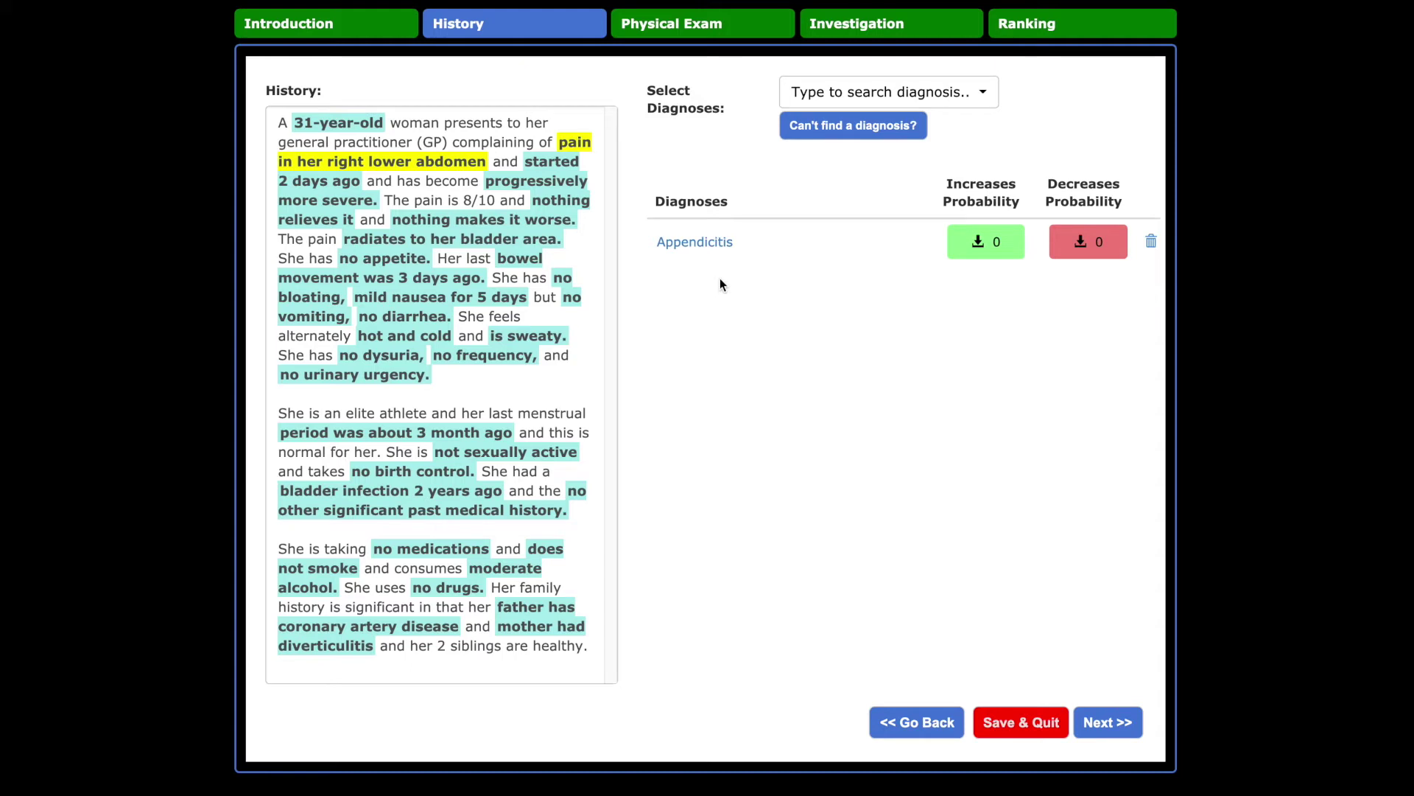
{"action": "left_click", "coordinate": [981, 246]}
Step: Add Peritonitis to the list of possible diagnoses at the history stage
{"action": "left_click", "coordinate": [850, 95]}
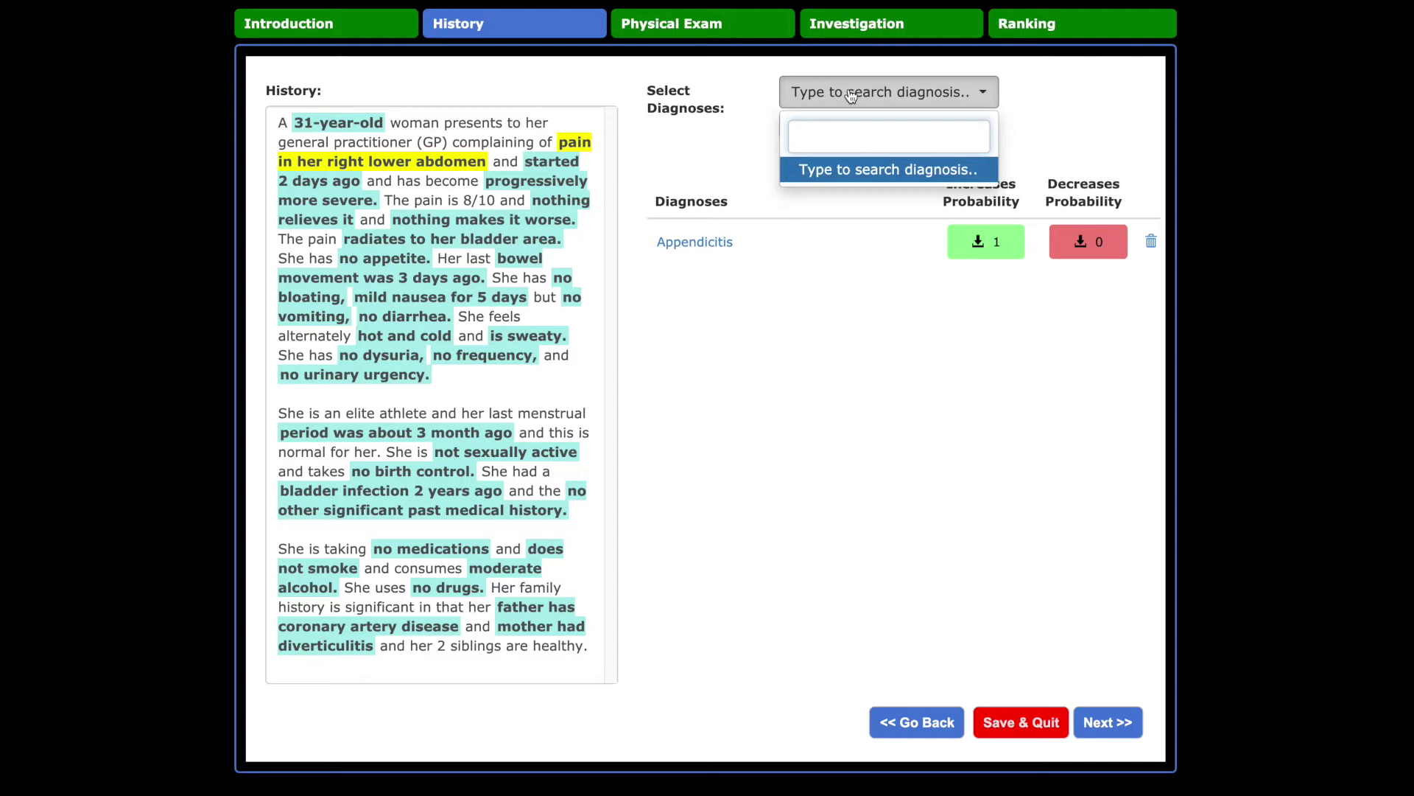
{"action": "type", "text": "perit"}
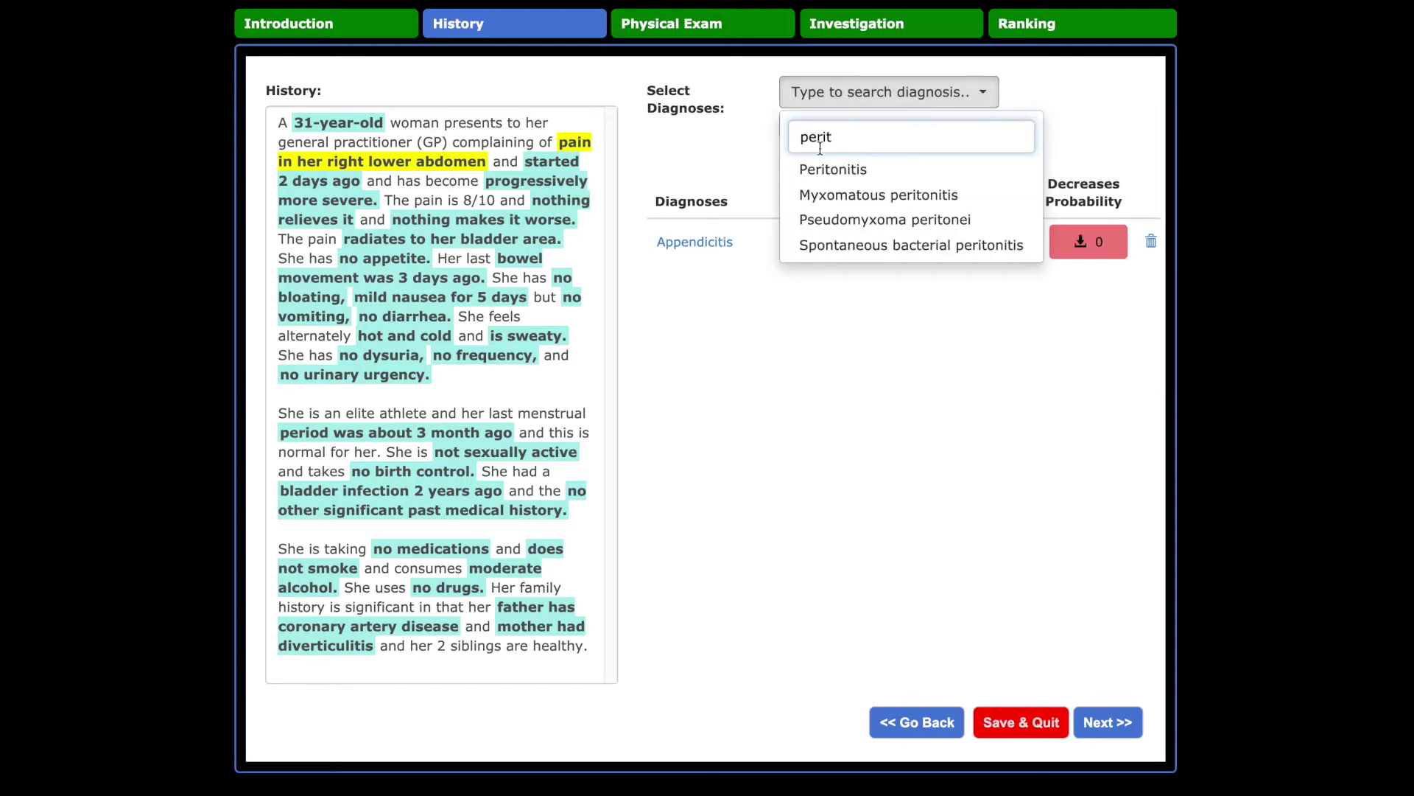
{"action": "left_click", "coordinate": [832, 170]}
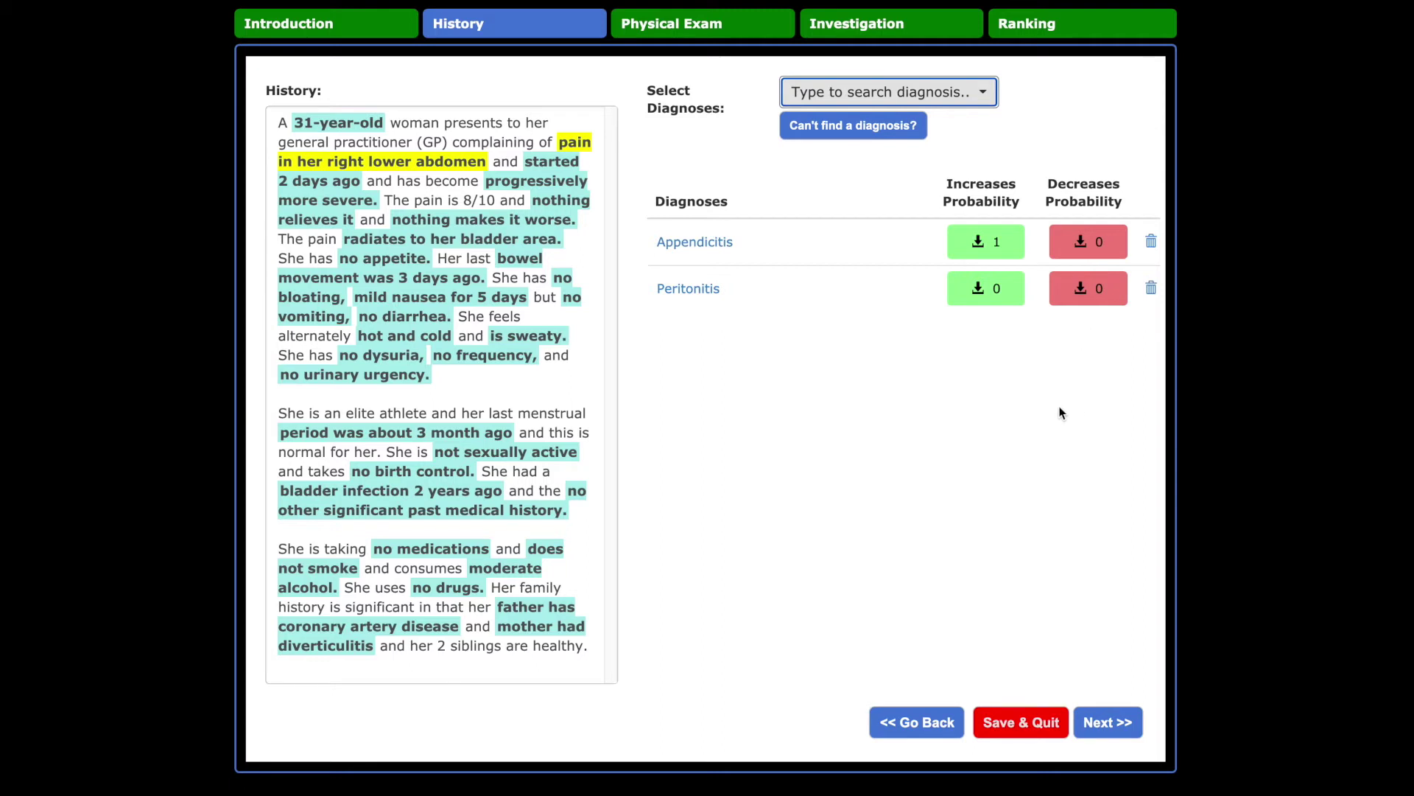
Step: Advance past the history and physical exam and show the existing investigation results from the beginning
{"action": "left_click", "coordinate": [1107, 724]}
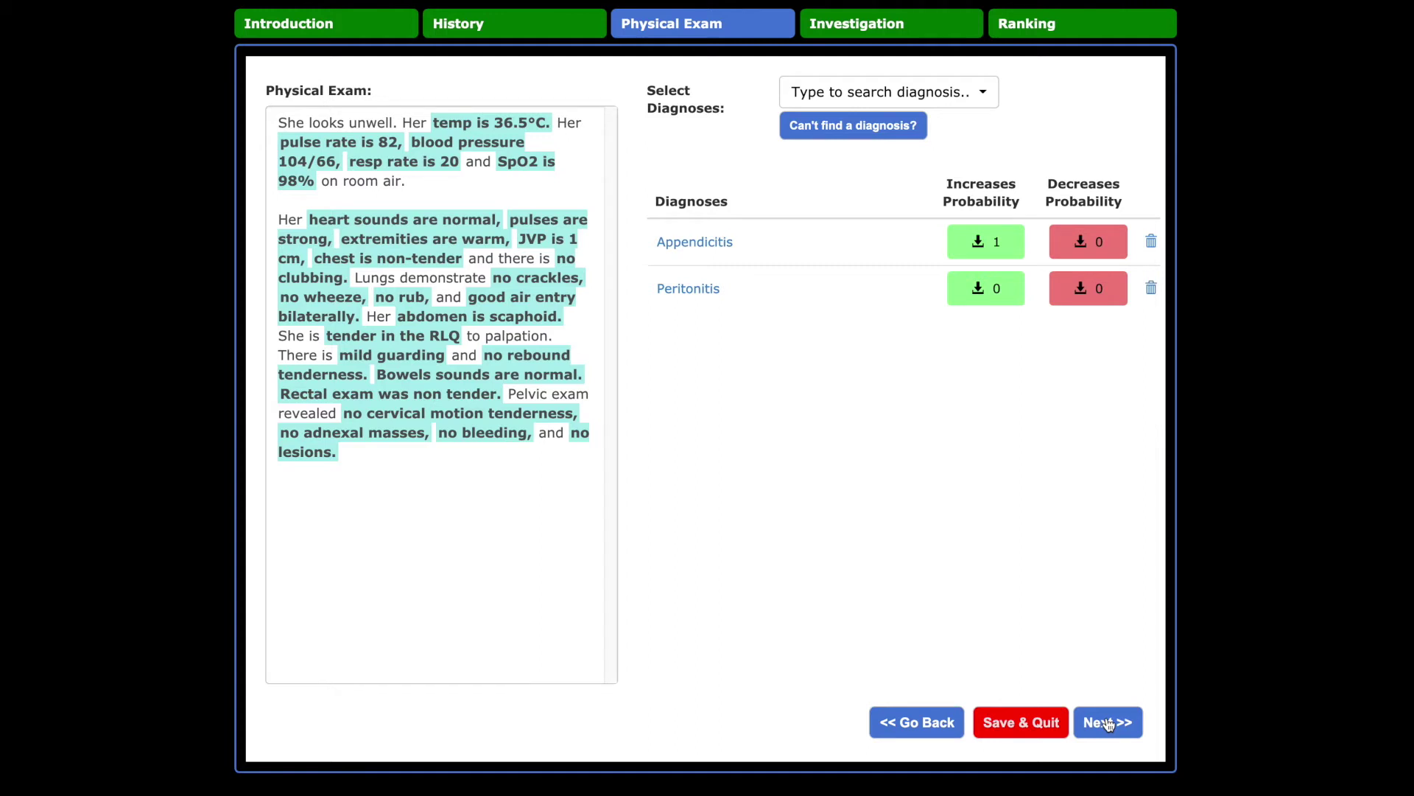
{"action": "left_click", "coordinate": [1109, 724]}
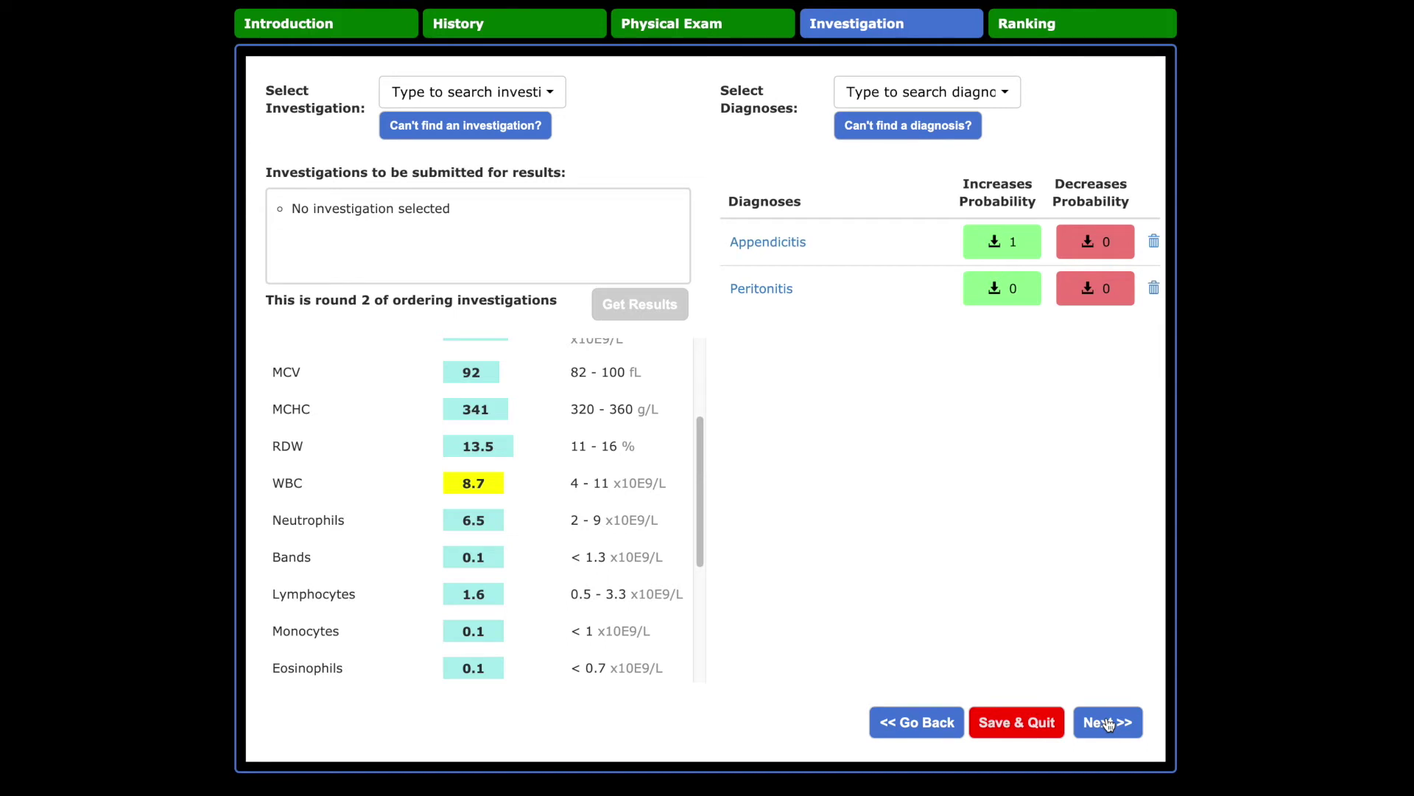
{"action": "left_click_drag", "start_coordinate": [700, 489], "coordinate": [701, 418]}
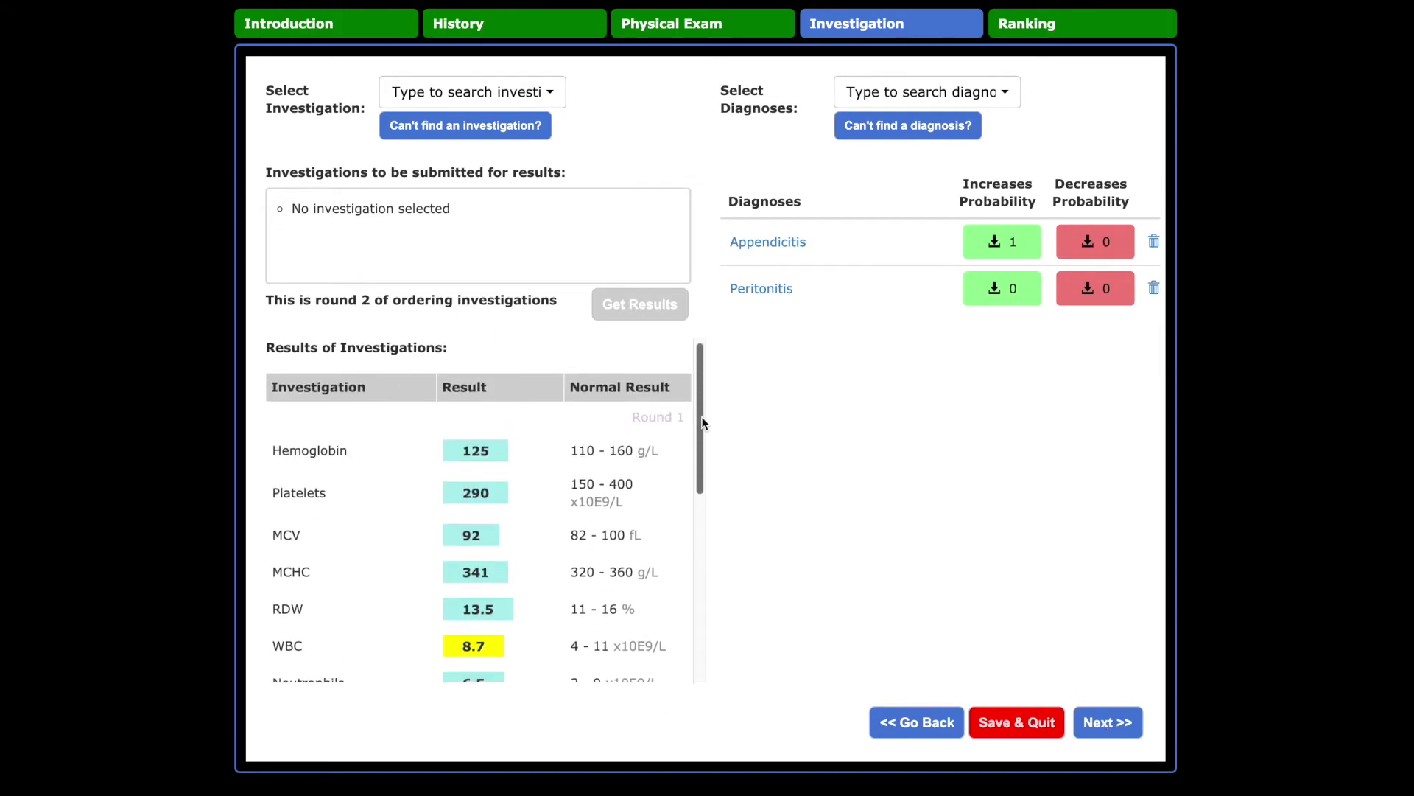
Step: Order a chest X-ray, get its results, and read the detailed report before returning to the results list
{"action": "left_click", "coordinate": [491, 96]}
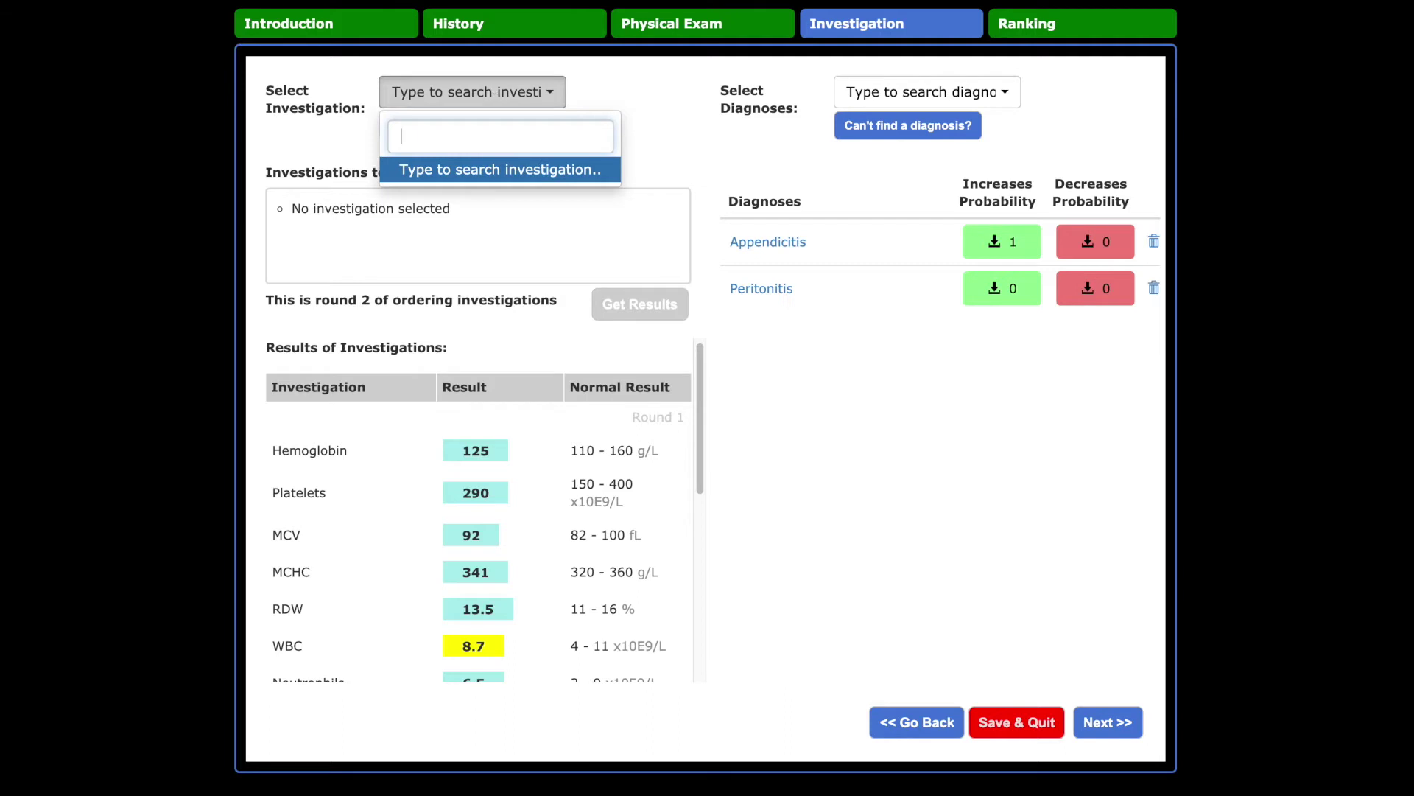
{"action": "type", "text": "ches"}
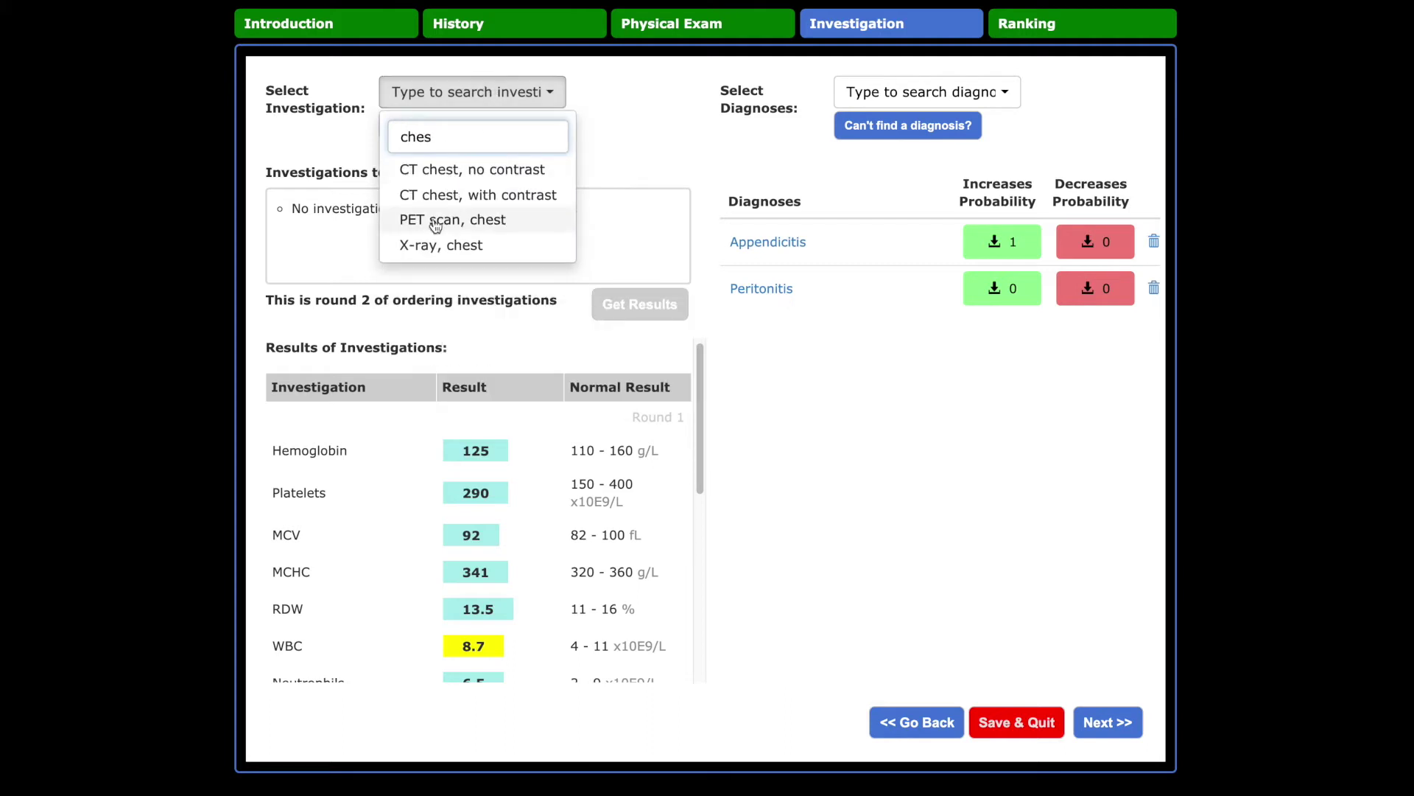
{"action": "left_click", "coordinate": [431, 246]}
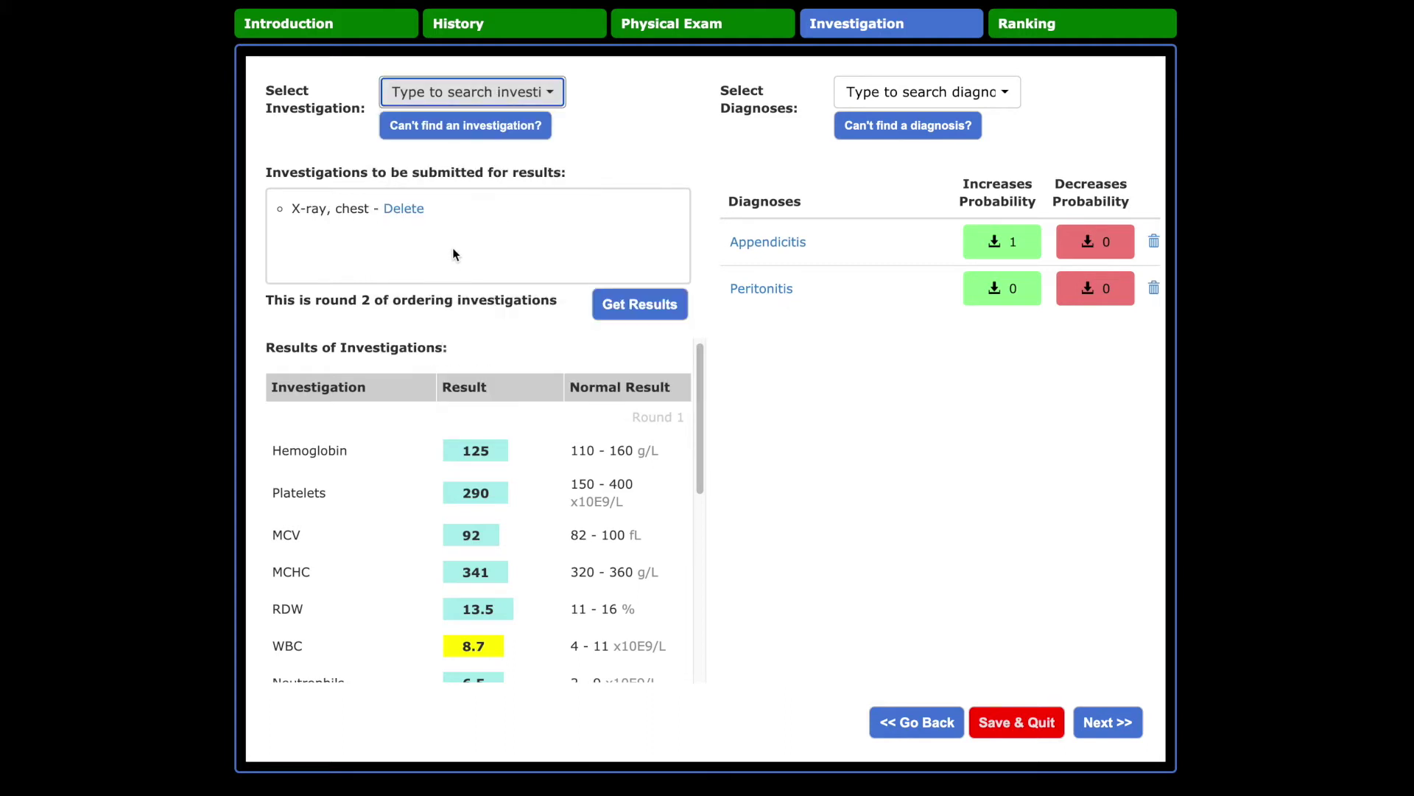
{"action": "left_click", "coordinate": [641, 306]}
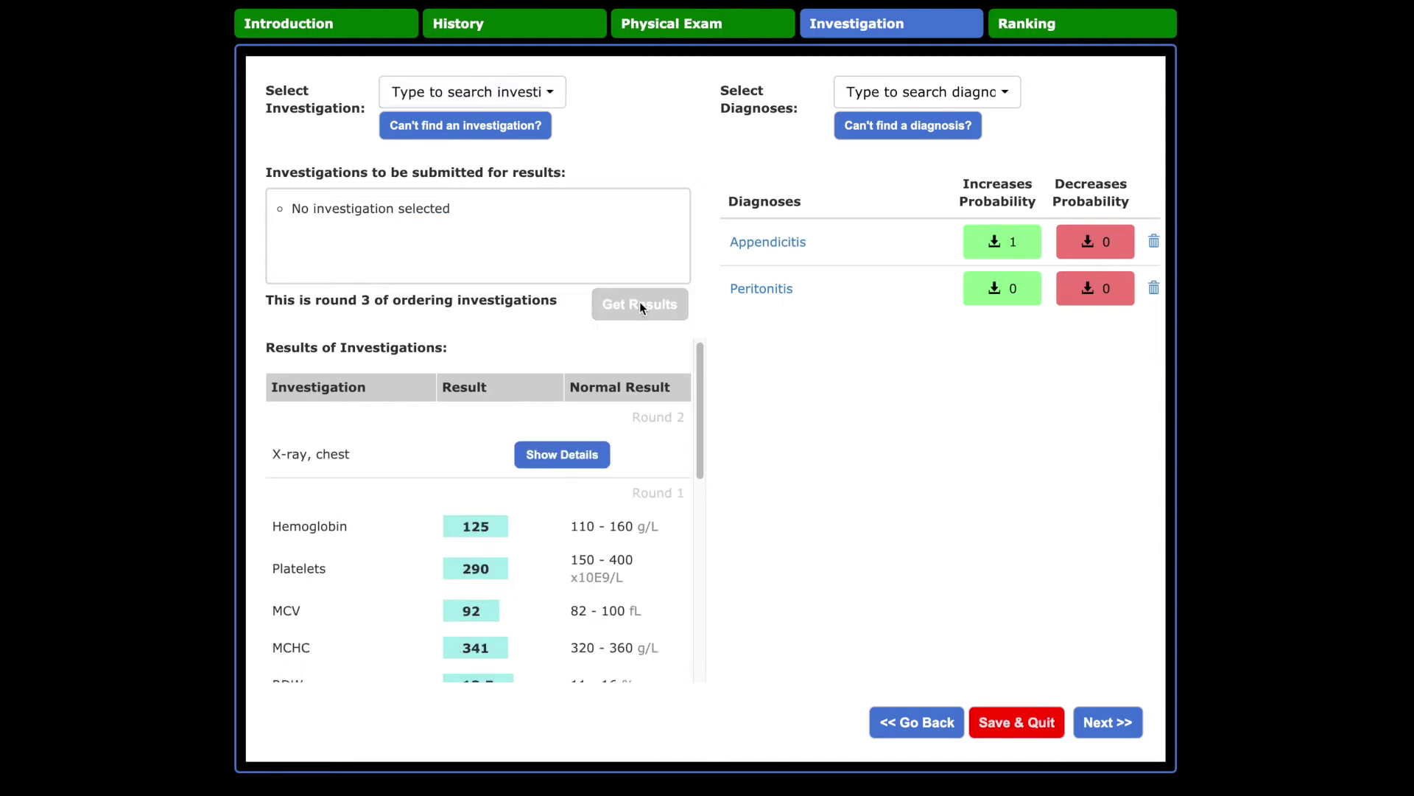
{"action": "left_click", "coordinate": [562, 454]}
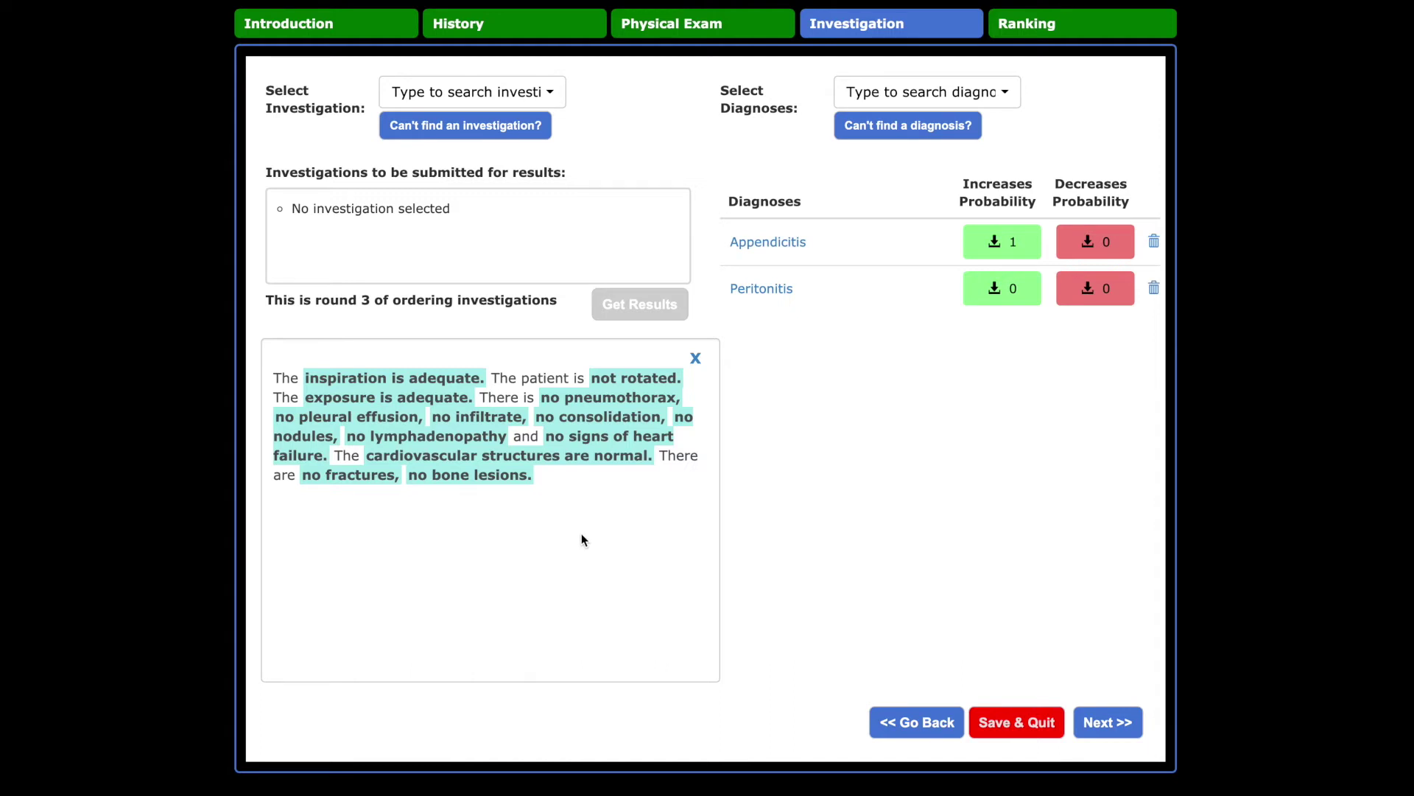
{"action": "left_click", "coordinate": [696, 364]}
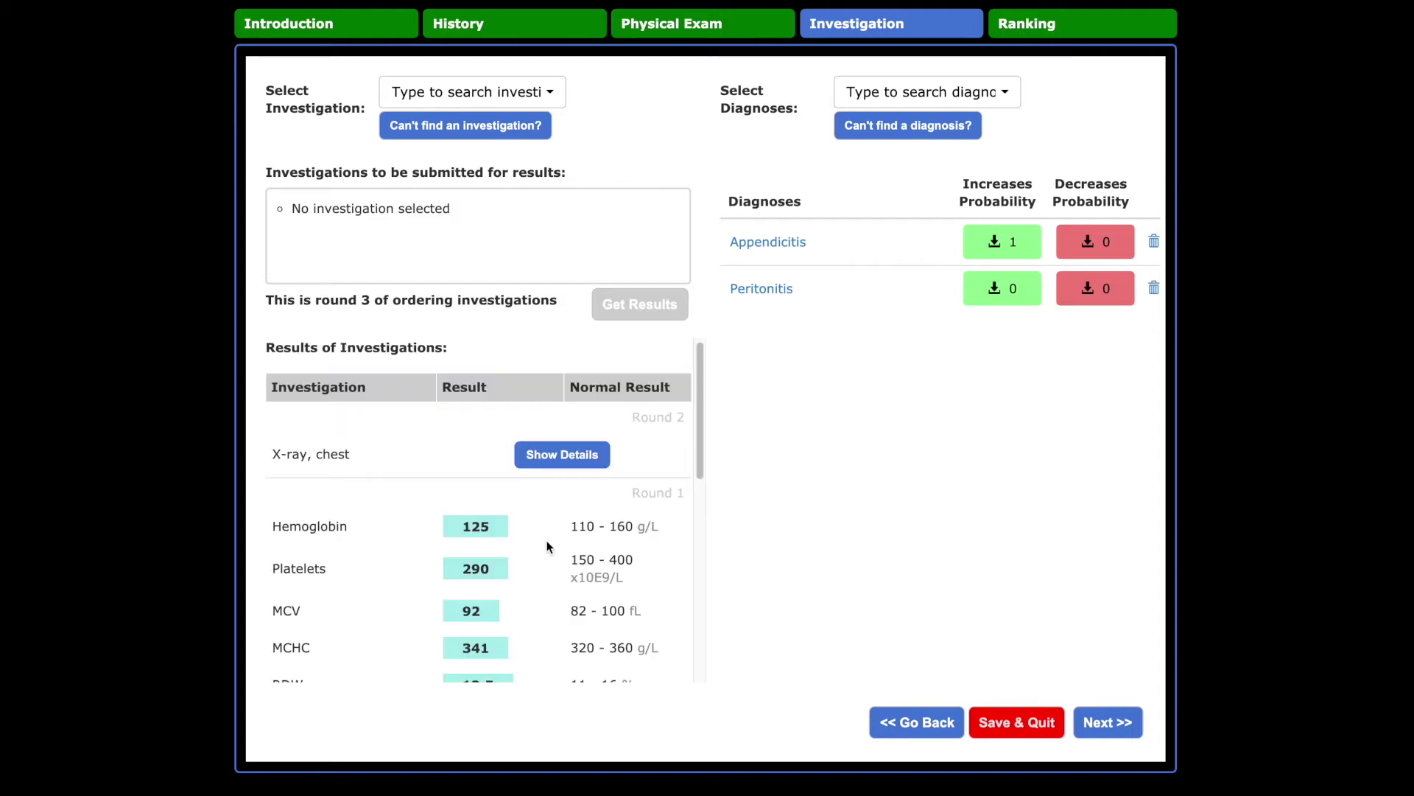
Step: Record the WBC result as decreasing the probability of Appendicitis and review the findings assigned to that diagnosis
{"action": "scroll", "coordinate": [547, 530], "scroll_direction": "down", "scroll_amount": 2}
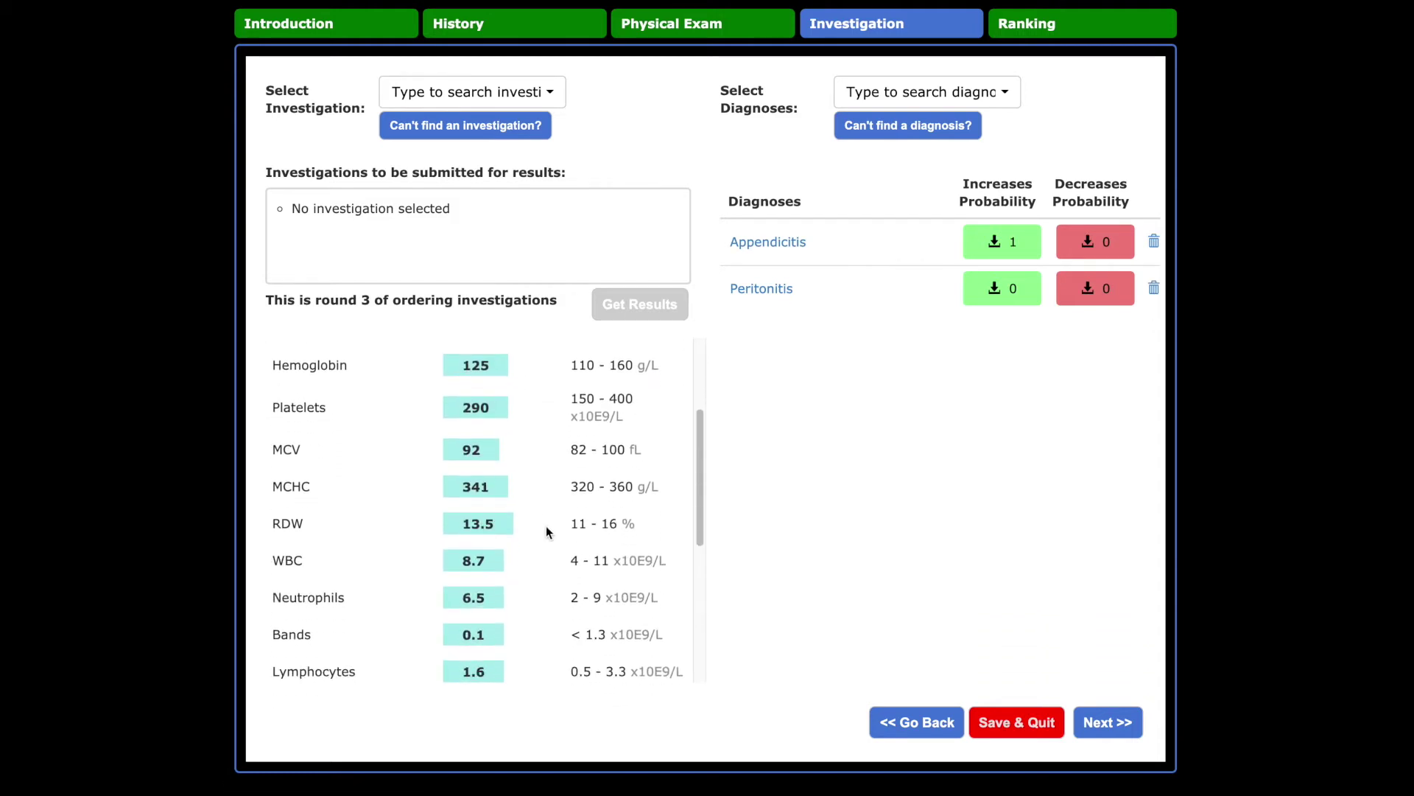
{"action": "scroll", "coordinate": [549, 520], "scroll_direction": "down", "scroll_amount": 1}
{"action": "scroll", "coordinate": [549, 521], "scroll_direction": "down", "scroll_amount": 3}
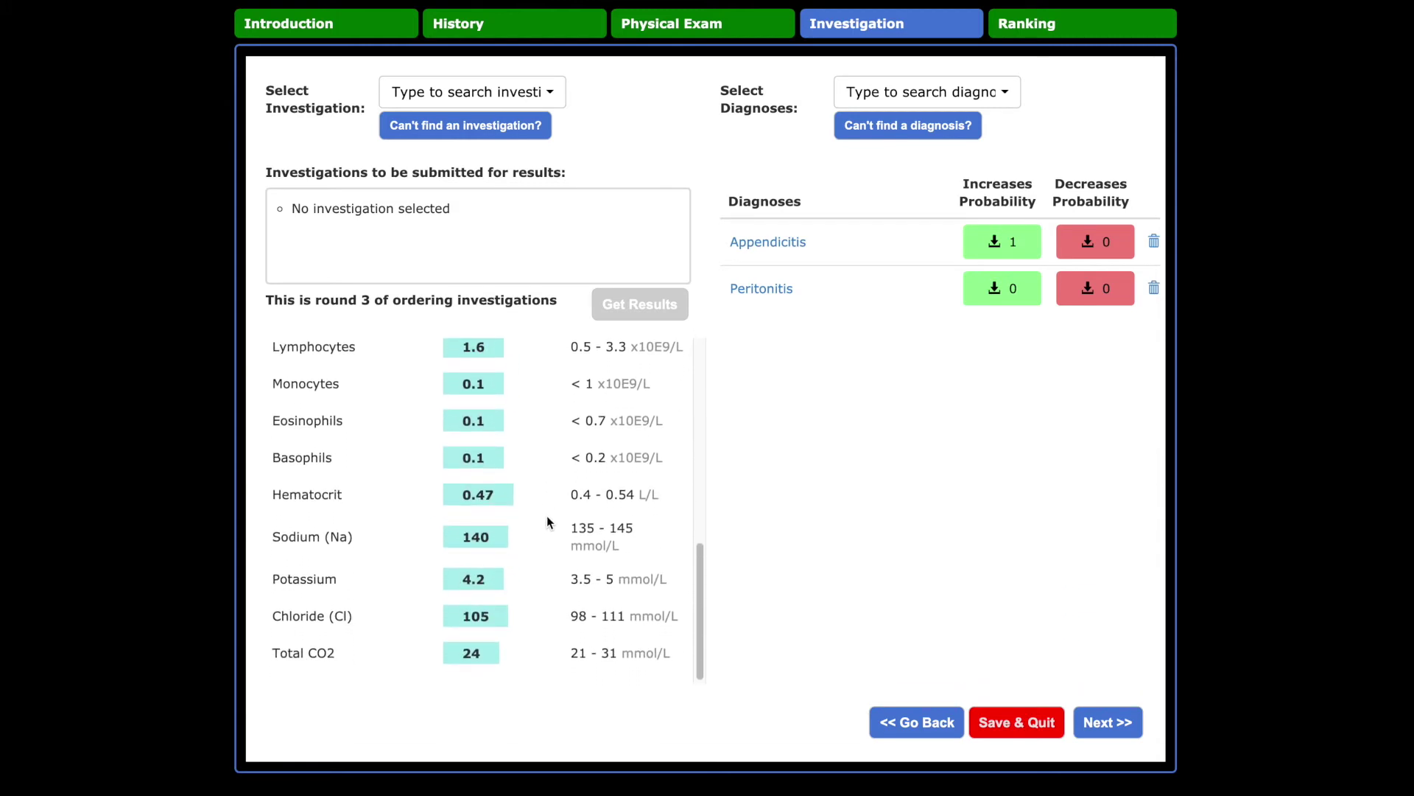
{"action": "scroll", "coordinate": [545, 524], "scroll_direction": "up", "scroll_amount": 3}
{"action": "left_click", "coordinate": [488, 507]}
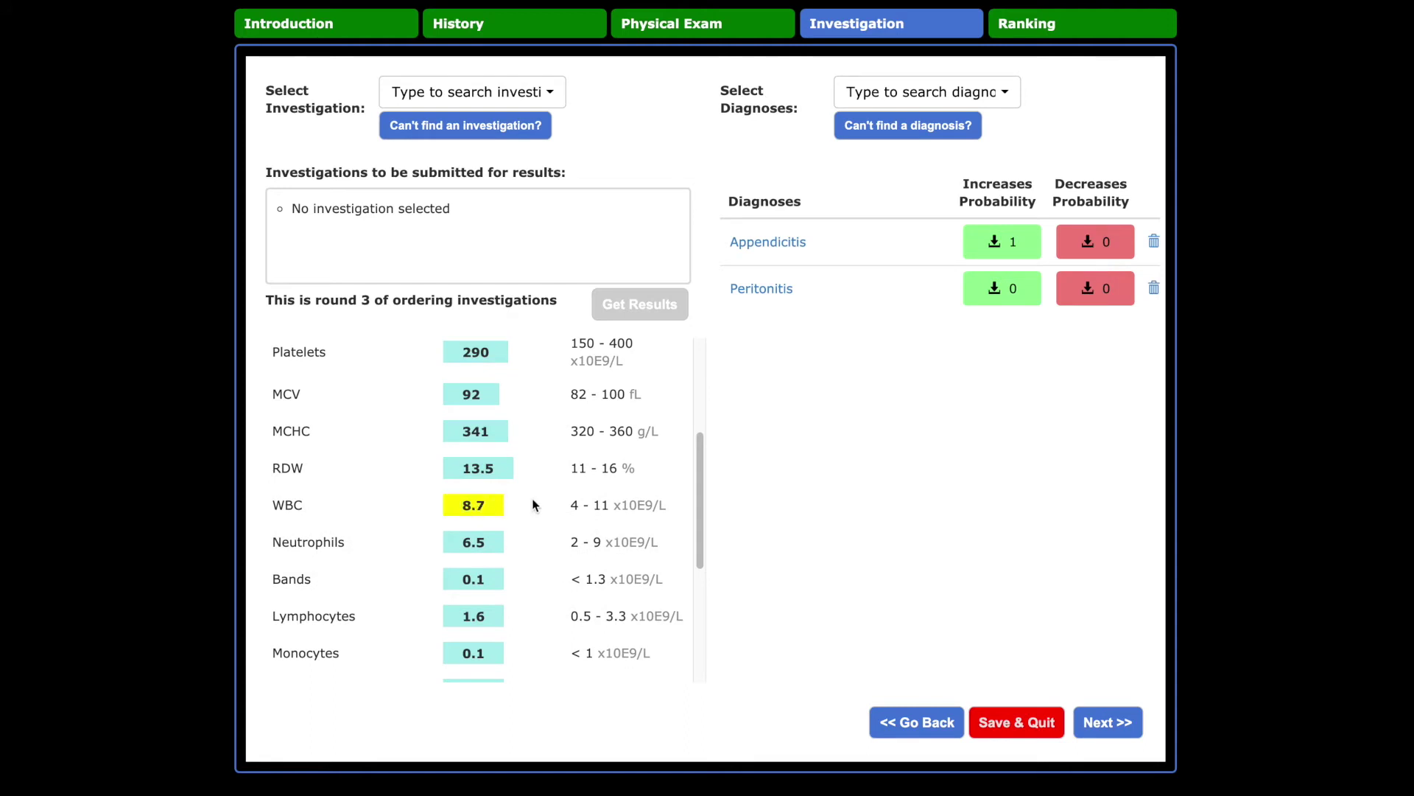
{"action": "left_click", "coordinate": [1097, 244]}
{"action": "left_click", "coordinate": [769, 241]}
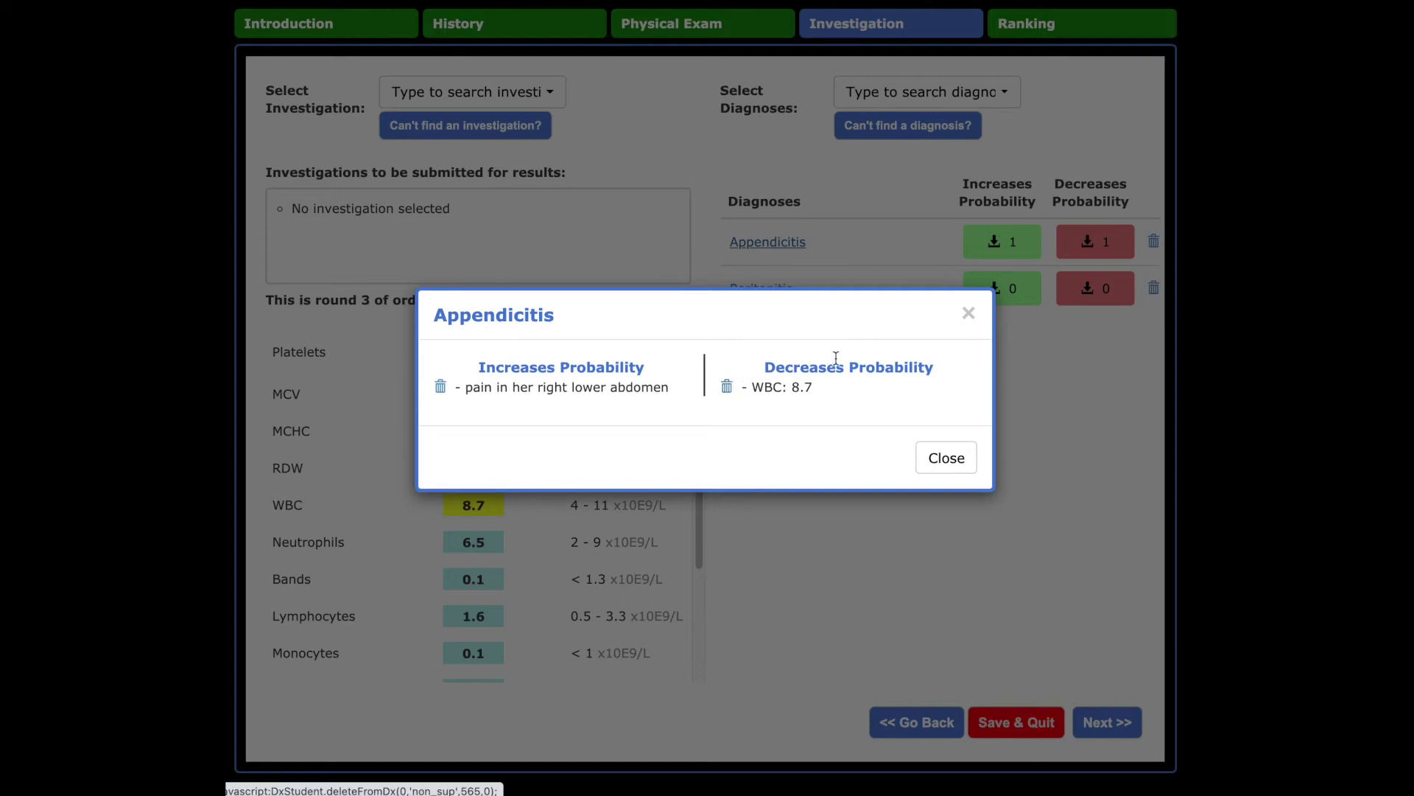
{"action": "left_click", "coordinate": [970, 314]}
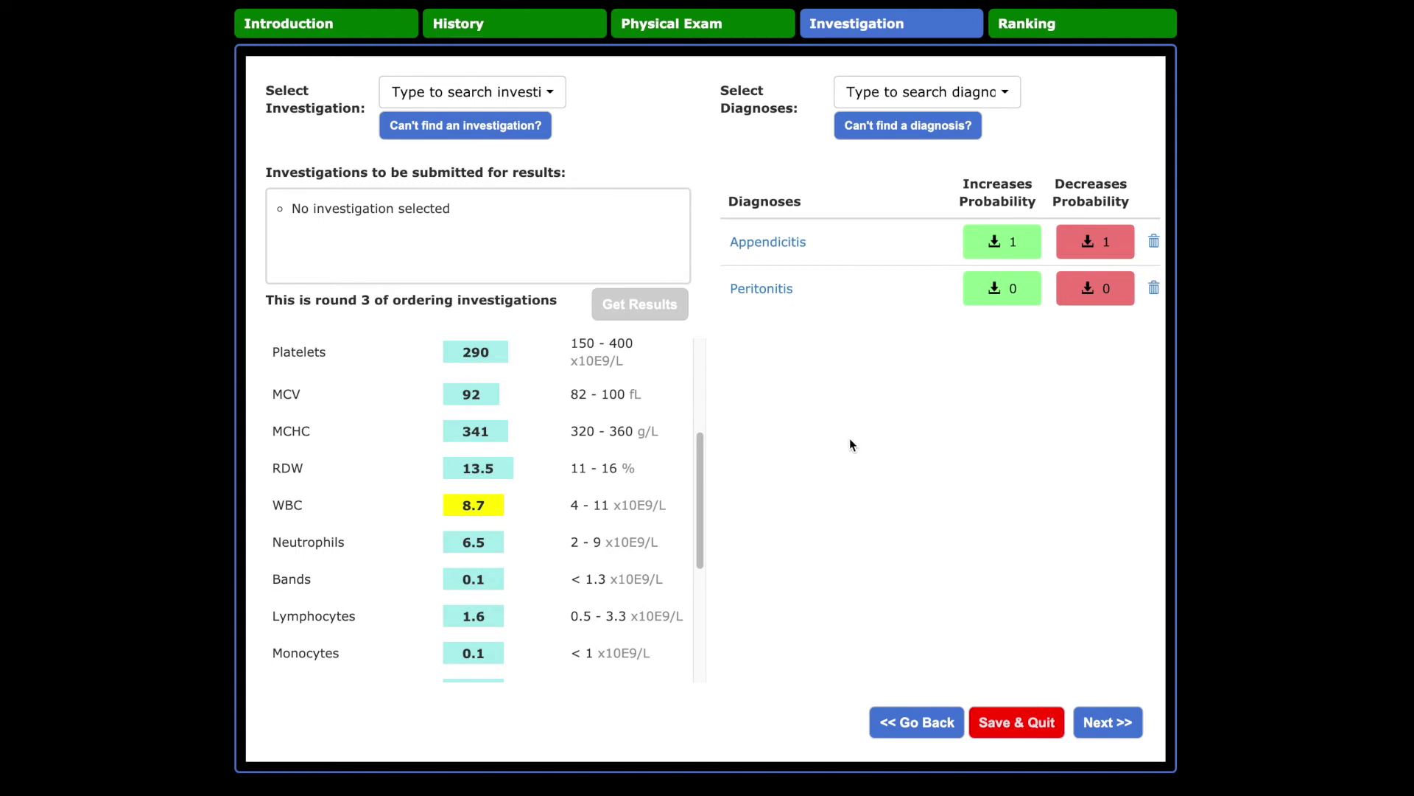
Step: In the final ranking, choose Appendicitis as the most probable diagnosis and set the confidence rating slightly above the midpoint
{"action": "left_click", "coordinate": [1107, 724]}
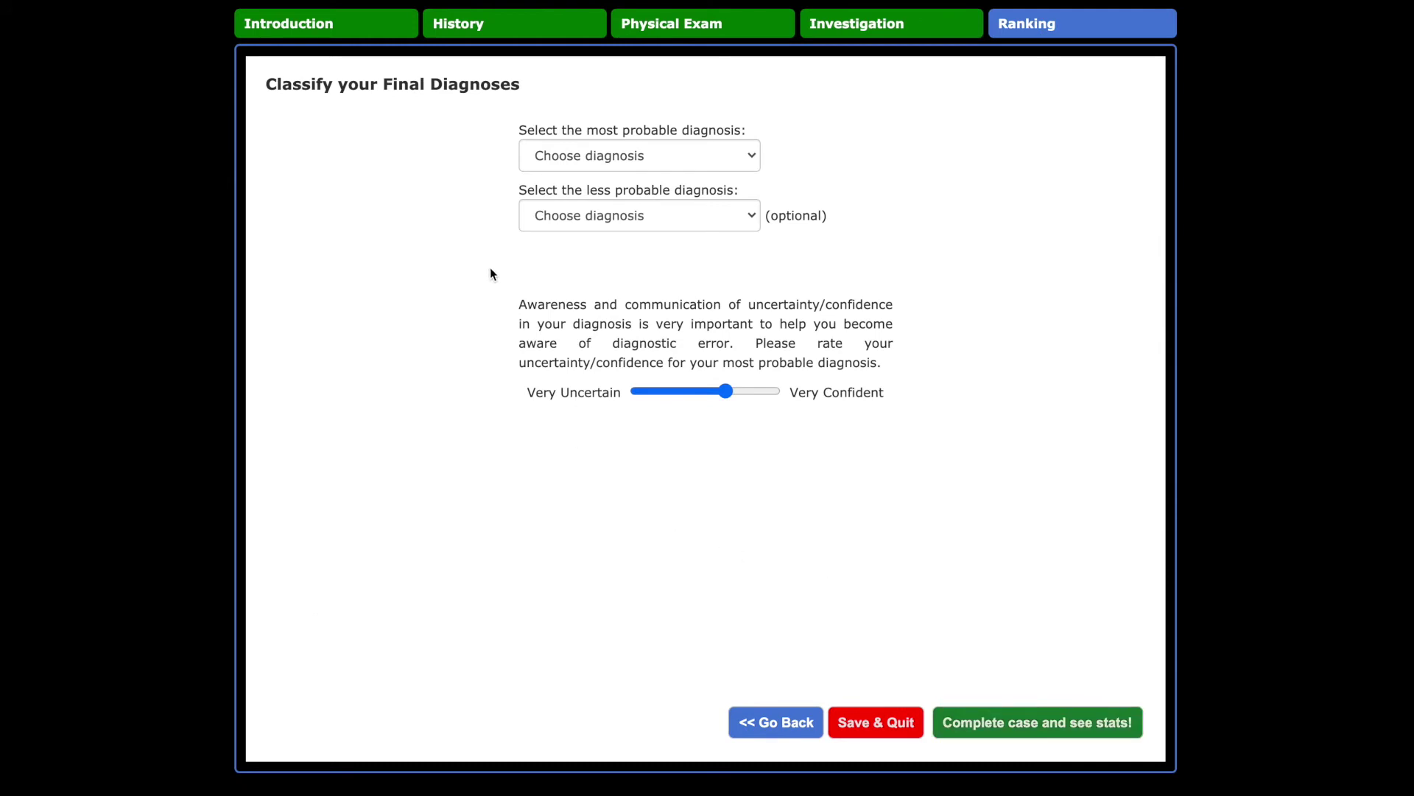
{"action": "left_click", "coordinate": [749, 157]}
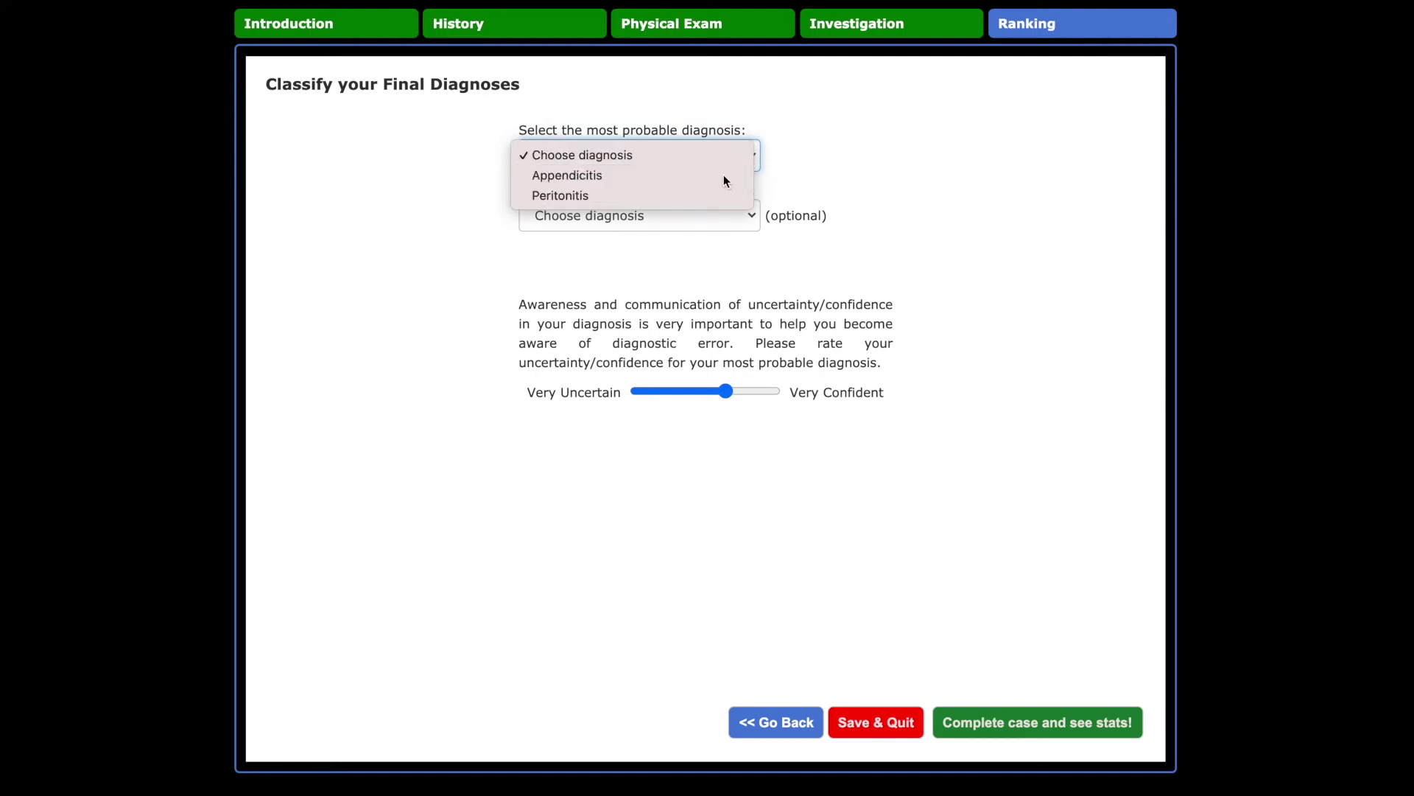
{"action": "left_click", "coordinate": [723, 176]}
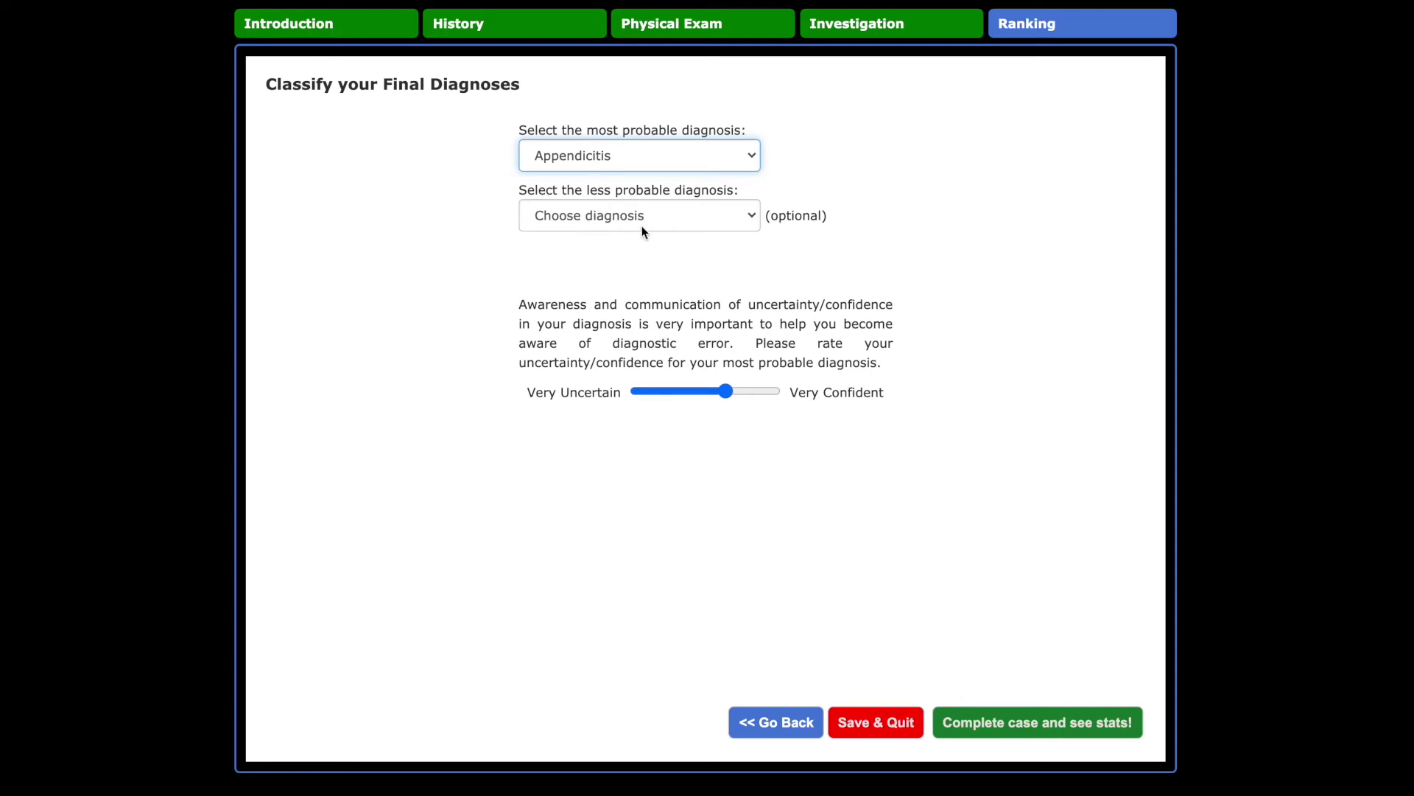
{"action": "left_click_drag", "start_coordinate": [727, 396], "coordinate": [709, 396]}
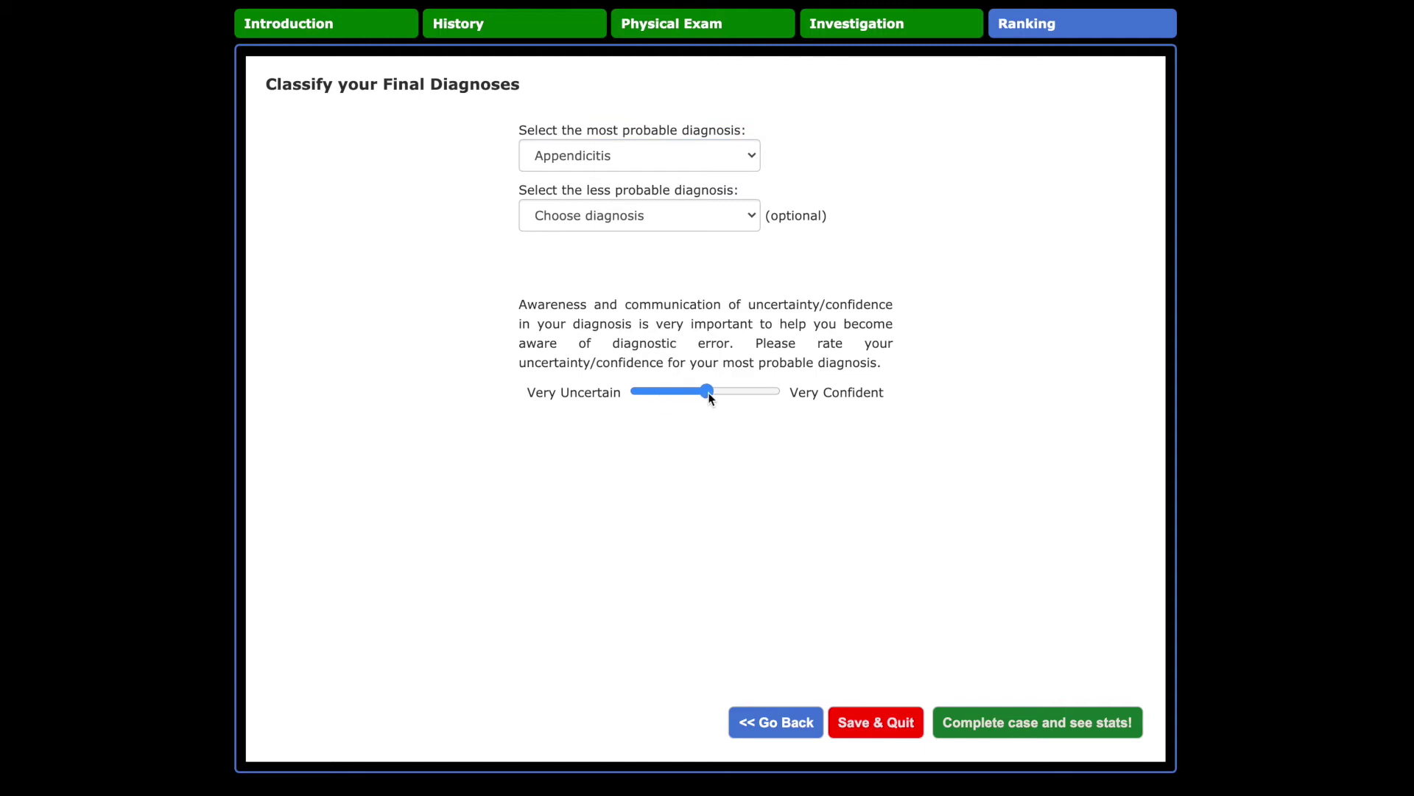
{"action": "left_click_drag", "start_coordinate": [726, 392], "coordinate": [719, 391]}
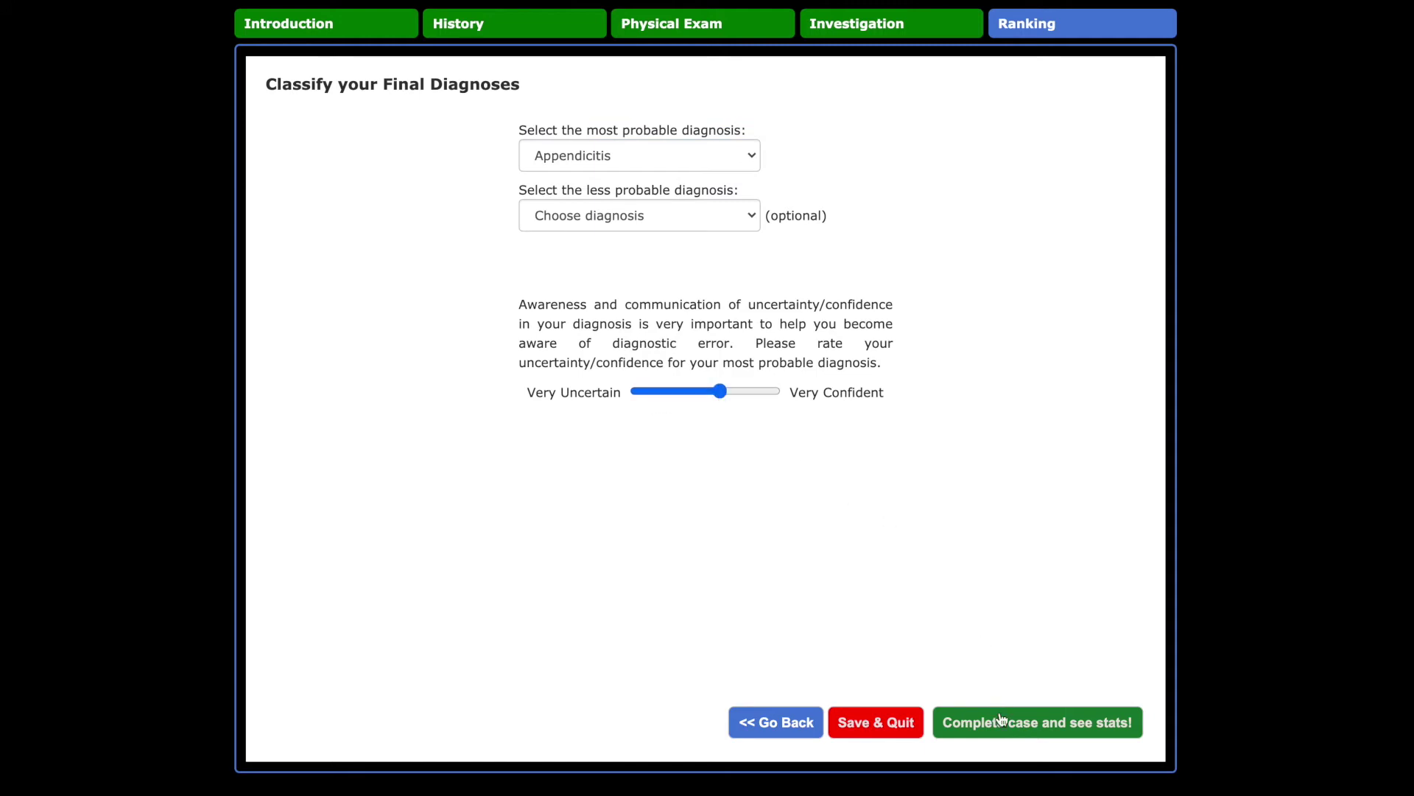